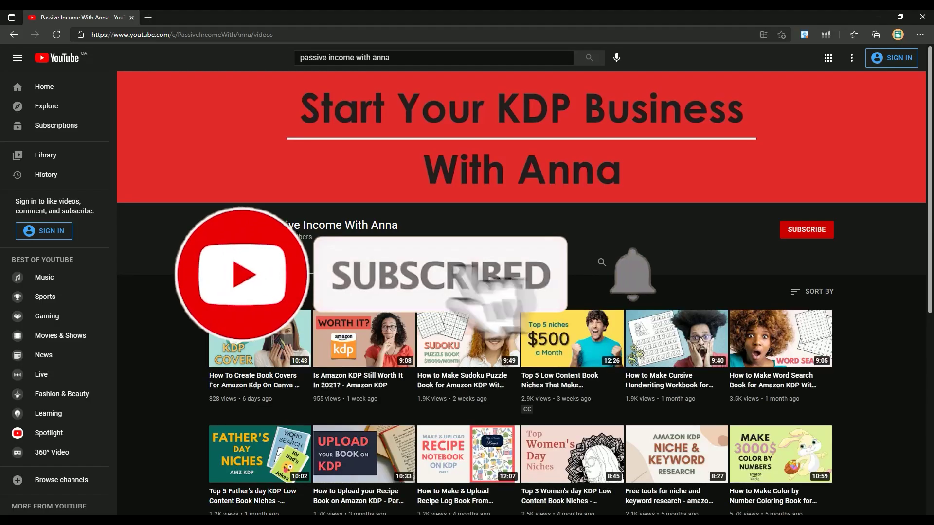
Open the paperback's Promote and Advertise page from its '...' actions menu.
{"action": "scroll", "coordinate": [345, 213], "scroll_direction": "down", "scroll_amount": 4}
{"action": "scroll", "coordinate": [344, 212], "scroll_direction": "down", "scroll_amount": 4}
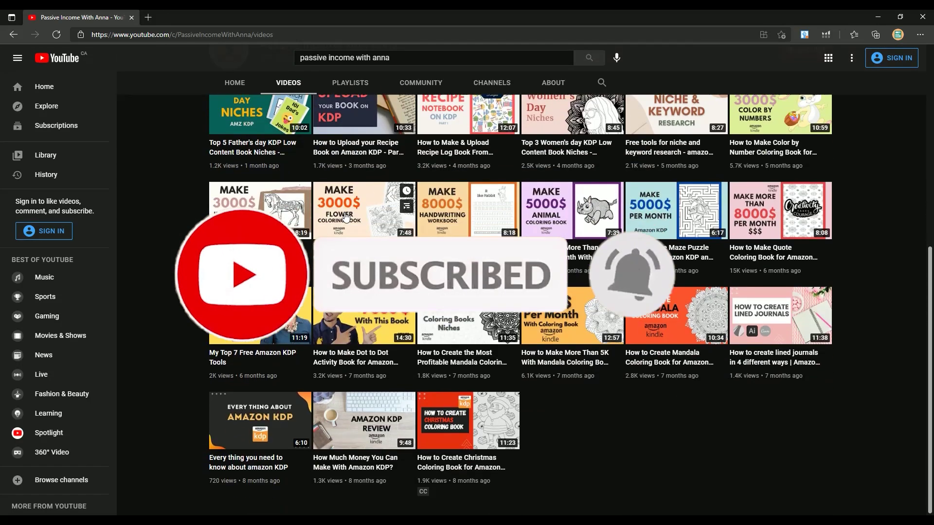
{"action": "scroll", "coordinate": [347, 224], "scroll_direction": "up", "scroll_amount": 8}
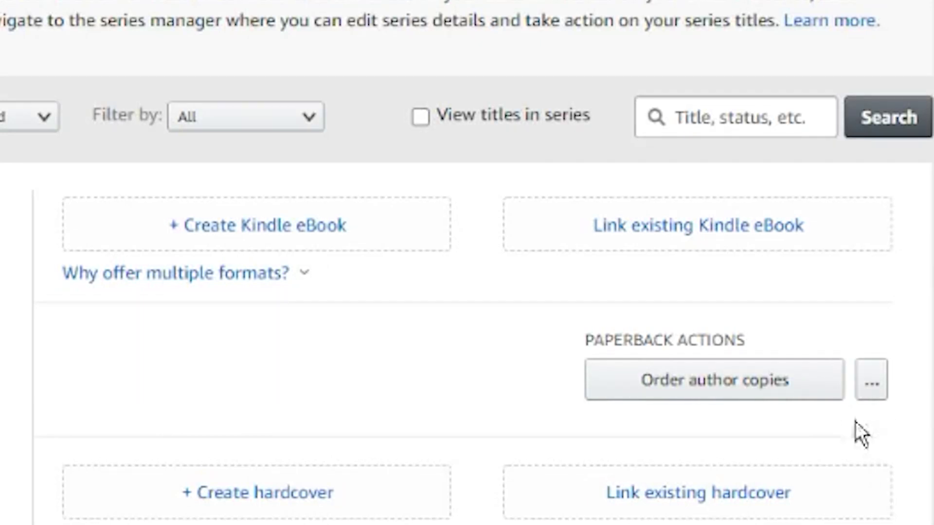
{"action": "left_click", "coordinate": [872, 387]}
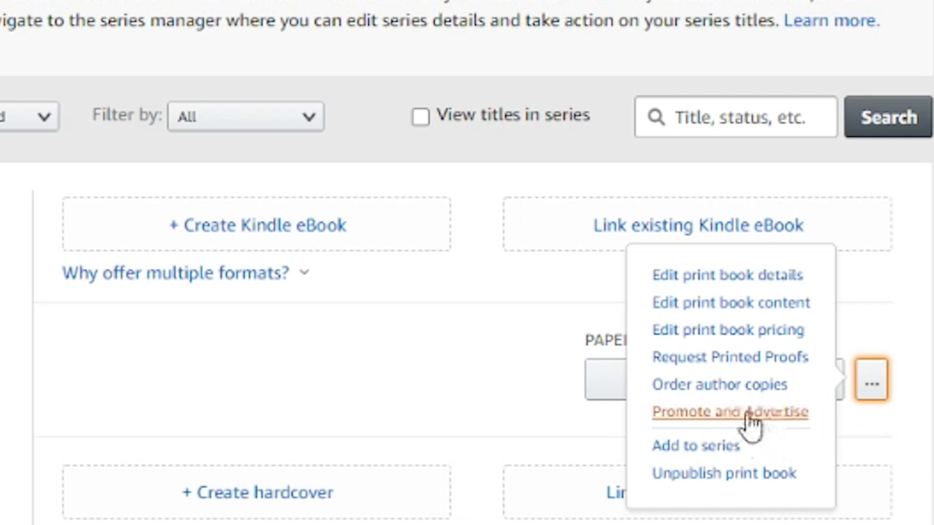
{"action": "left_click", "coordinate": [773, 414]}
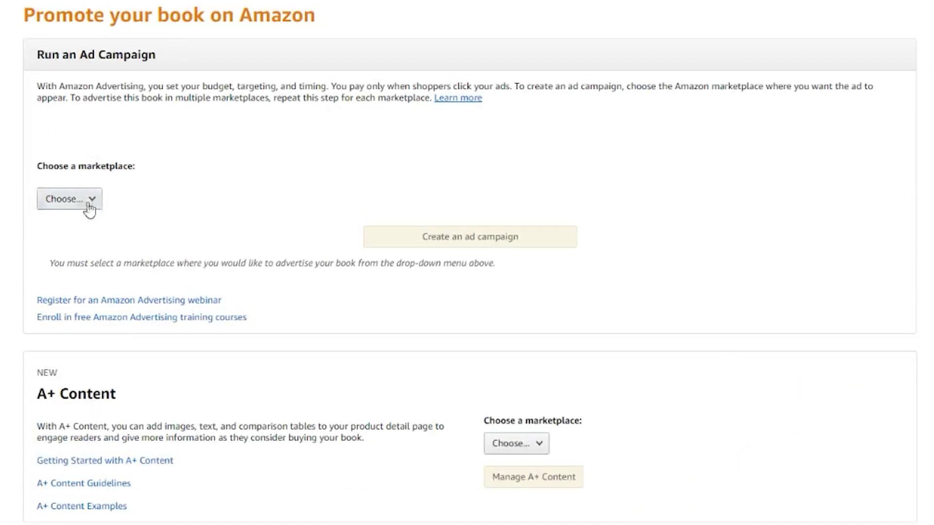
Choose the Amazon.com marketplace and start creating an ad campaign.
{"action": "left_click", "coordinate": [89, 209]}
{"action": "left_click", "coordinate": [73, 201]}
{"action": "left_click", "coordinate": [479, 238]}
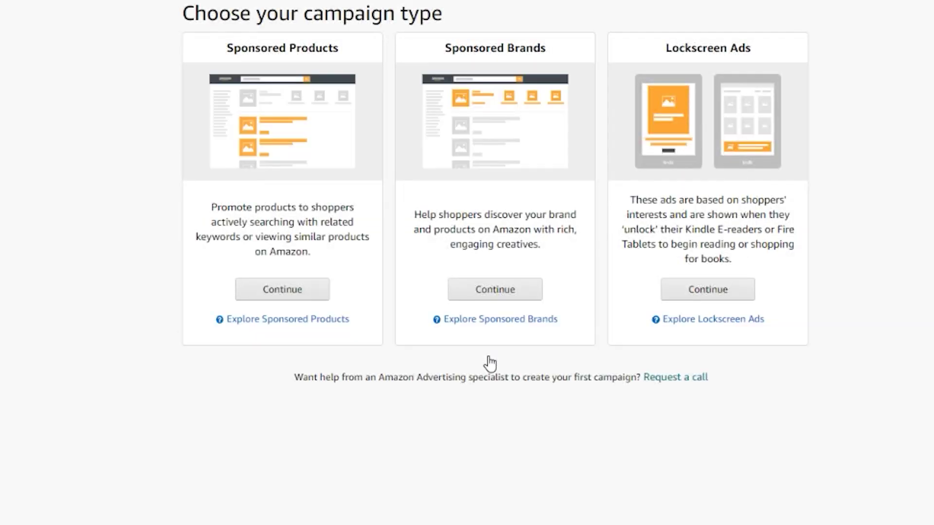
Choose Sponsored Products and rename the campaign to 'sudoku Christmas campaign'.
{"action": "left_click", "coordinate": [312, 284]}
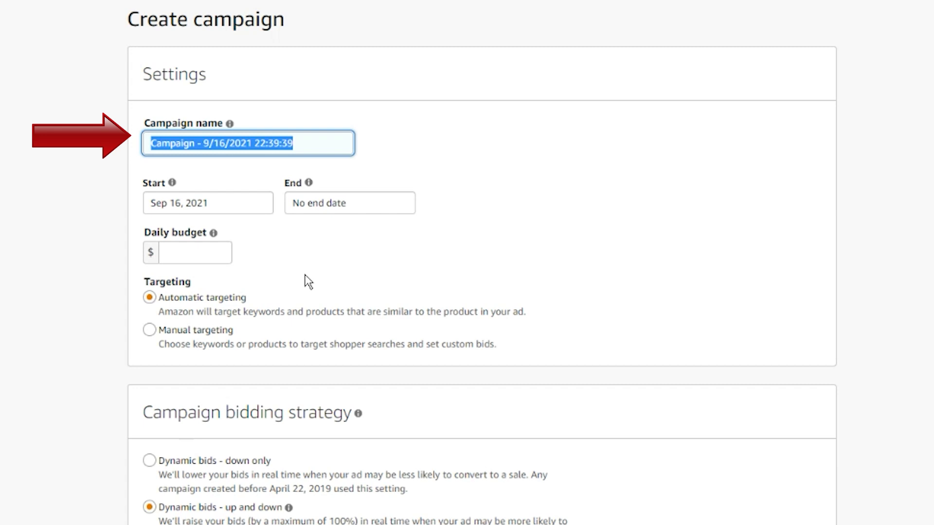
{"action": "left_click", "coordinate": [325, 144]}
{"action": "left_click_drag", "start_coordinate": [326, 144], "coordinate": [115, 159]}
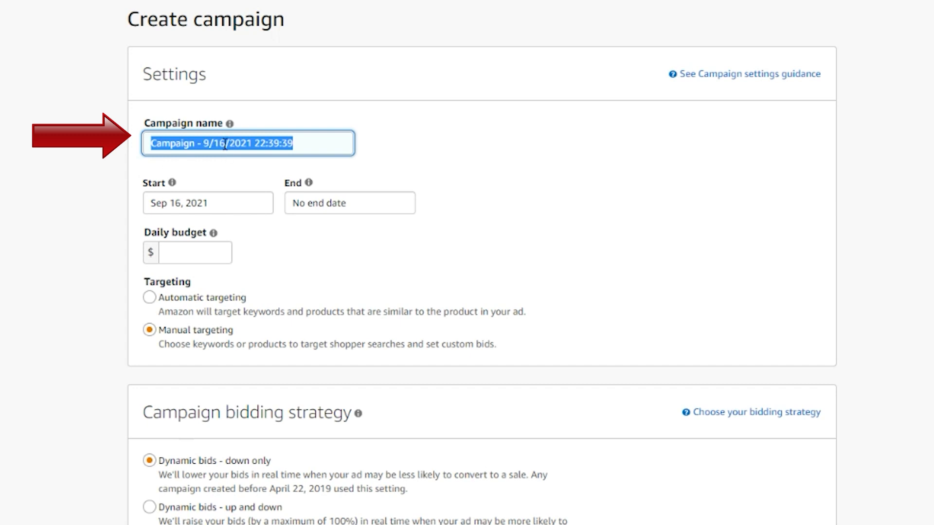
{"action": "type", "text": "sudoku"}
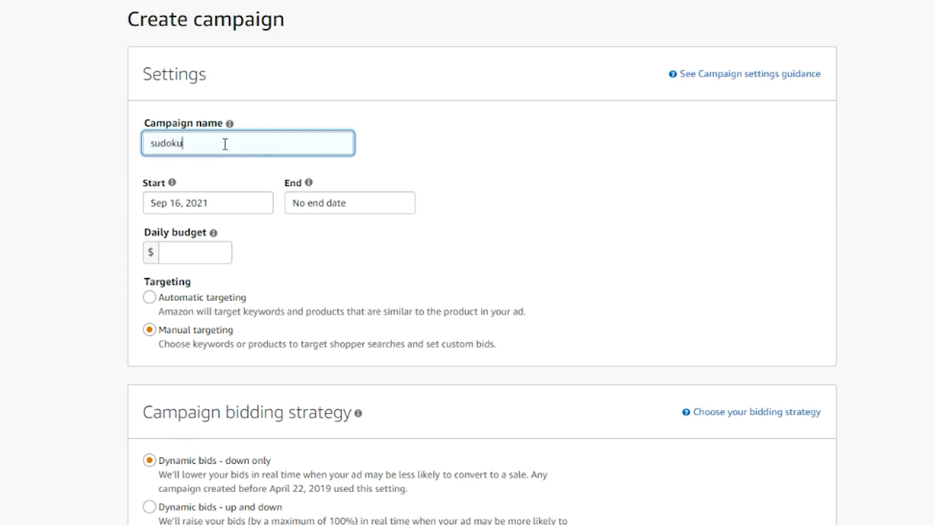
{"action": "type", "text": " campaing"}
{"action": "double_click", "coordinate": [225, 145]}
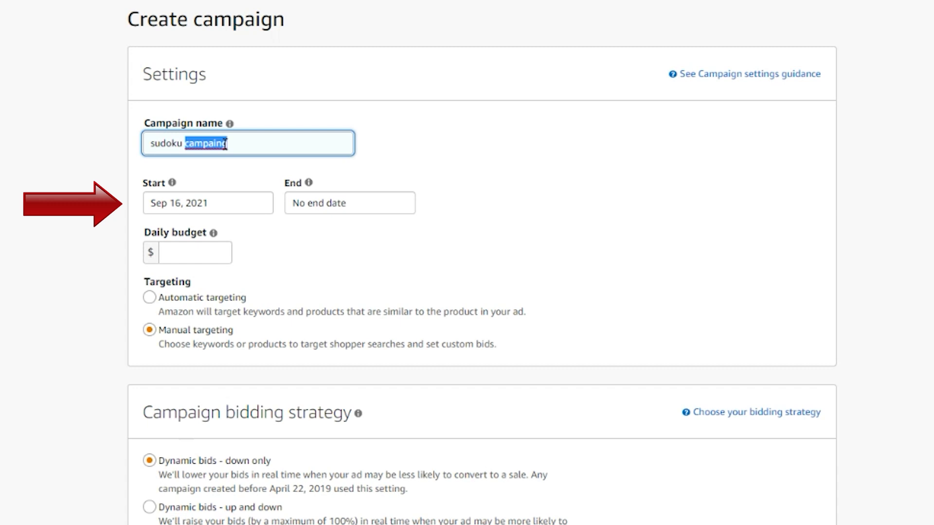
{"action": "type", "text": "Christmas campaign"}
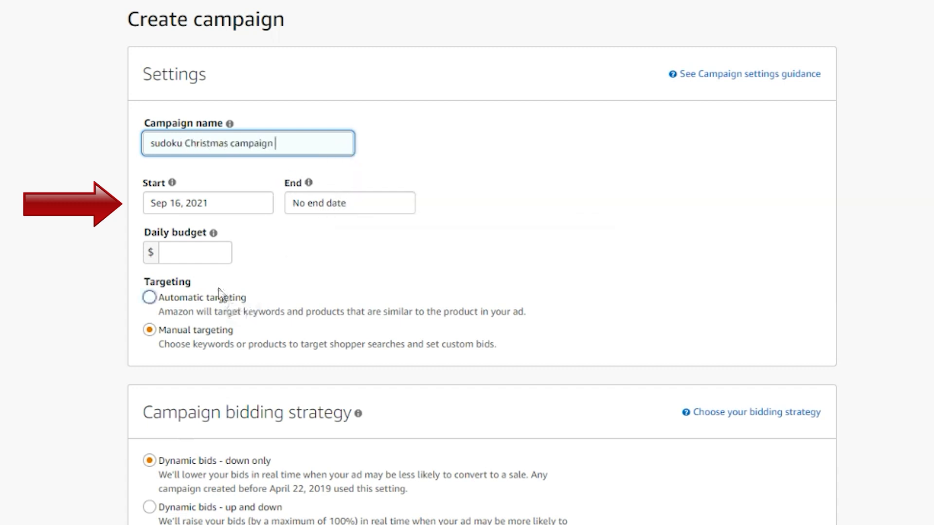
Set the campaign start date to Nov 1, 2021 and end date to May 7, 2022.
{"action": "left_click", "coordinate": [243, 203]}
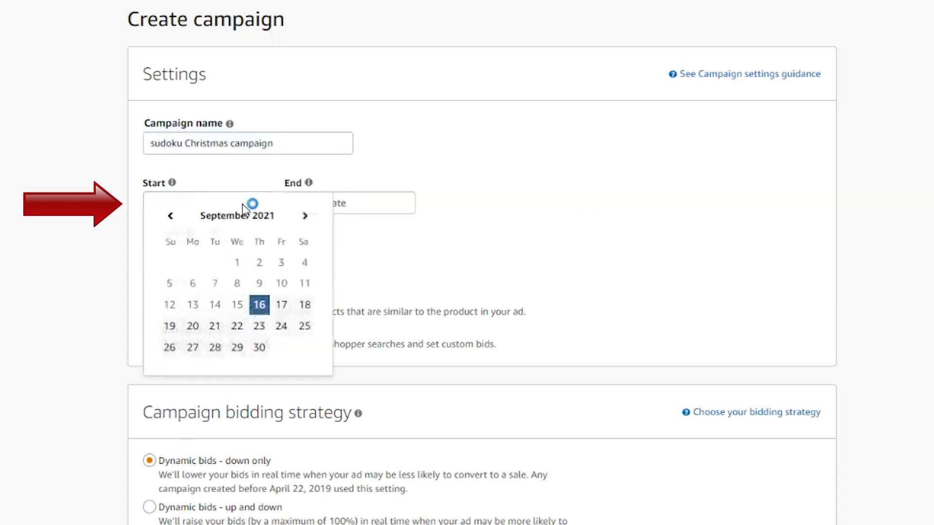
{"action": "left_click", "coordinate": [305, 216]}
{"action": "left_click", "coordinate": [306, 216]}
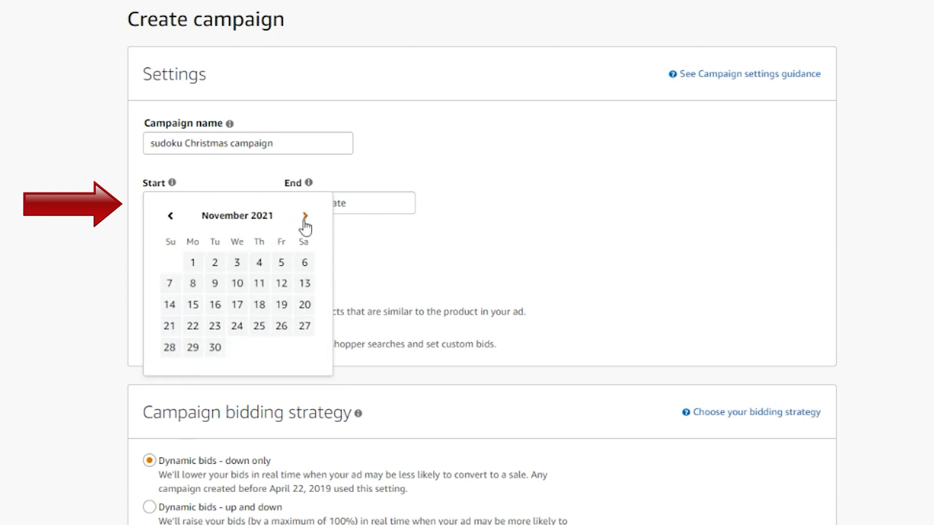
{"action": "left_click", "coordinate": [193, 263]}
{"action": "left_click", "coordinate": [402, 205]}
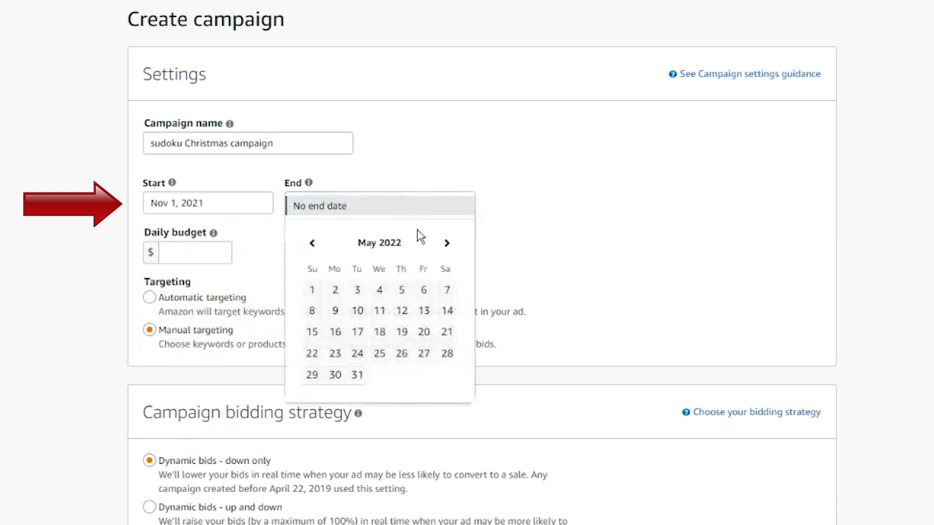
{"action": "left_click", "coordinate": [445, 290]}
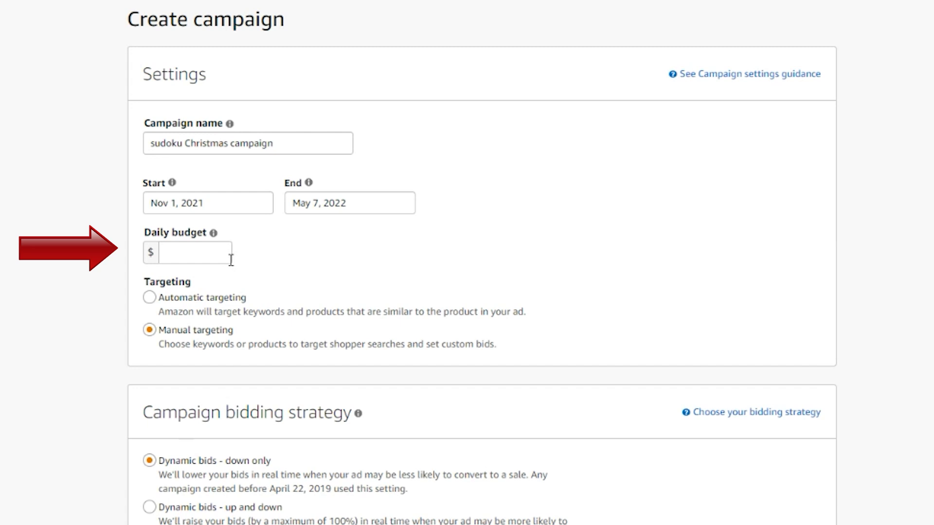
Enter 10.00 in the Daily budget field.
{"action": "type", "text": "10.00"}
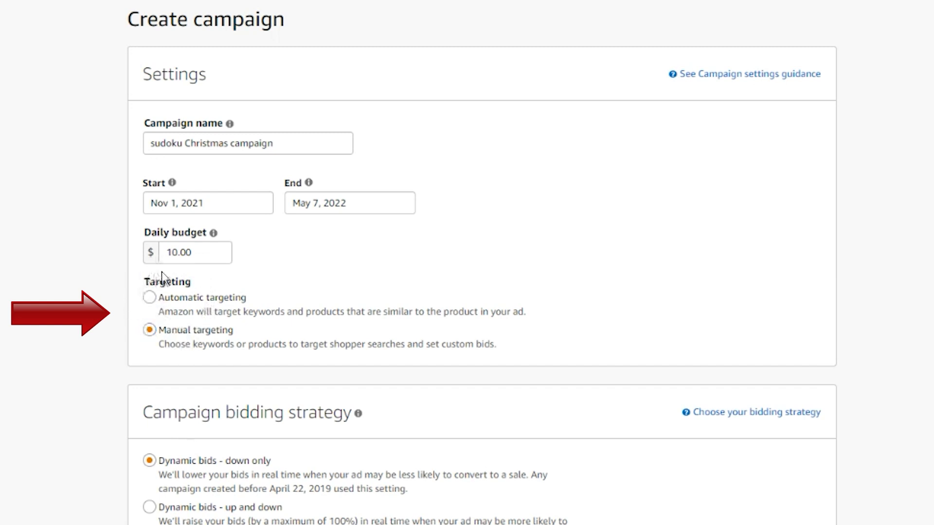
{"action": "left_click", "coordinate": [151, 299]}
{"action": "left_click", "coordinate": [150, 331]}
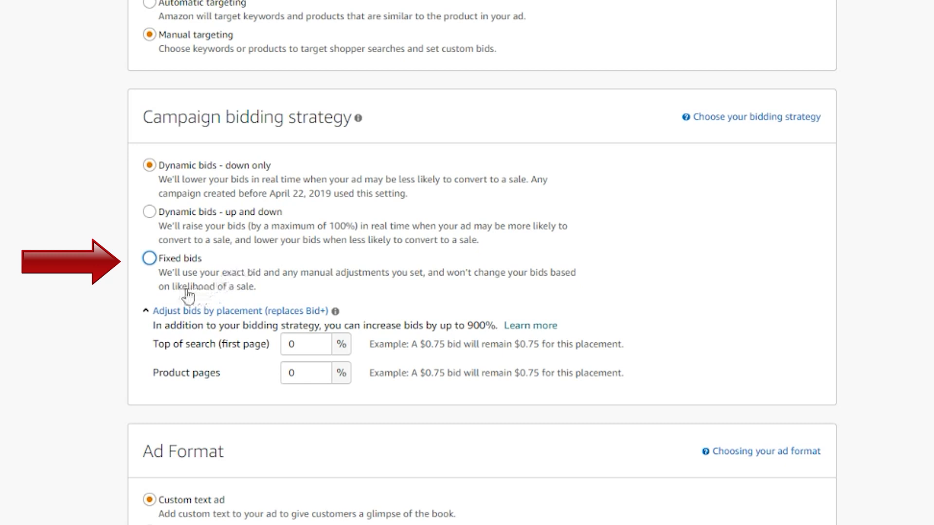
Switch to fixed bids and set the Top of search and Product pages adjustments to 900%.
{"action": "left_click", "coordinate": [189, 292]}
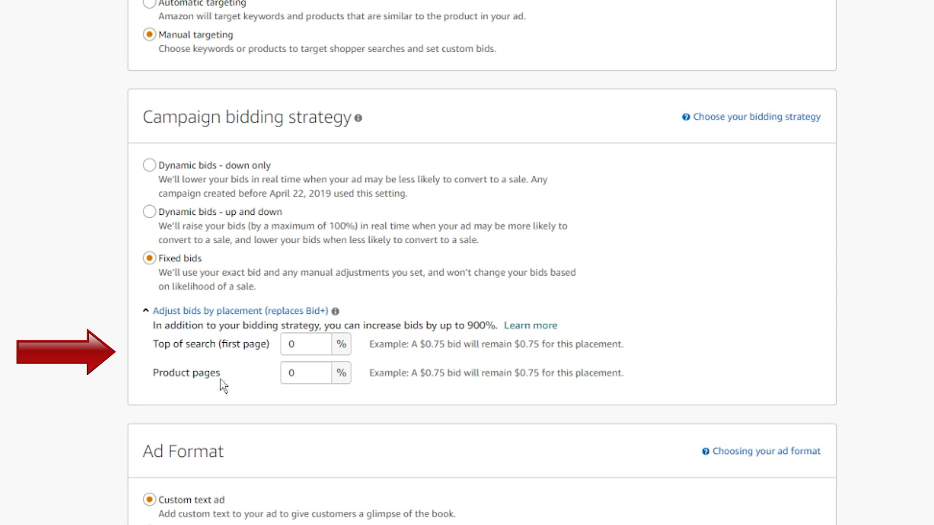
{"action": "left_click", "coordinate": [304, 350]}
{"action": "key", "text": "BackSpace"}
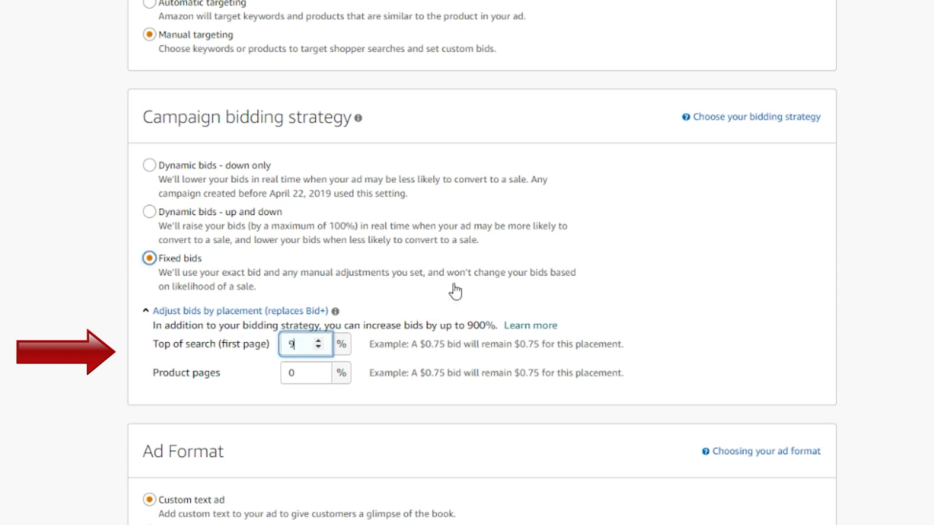
{"action": "type", "text": "900"}
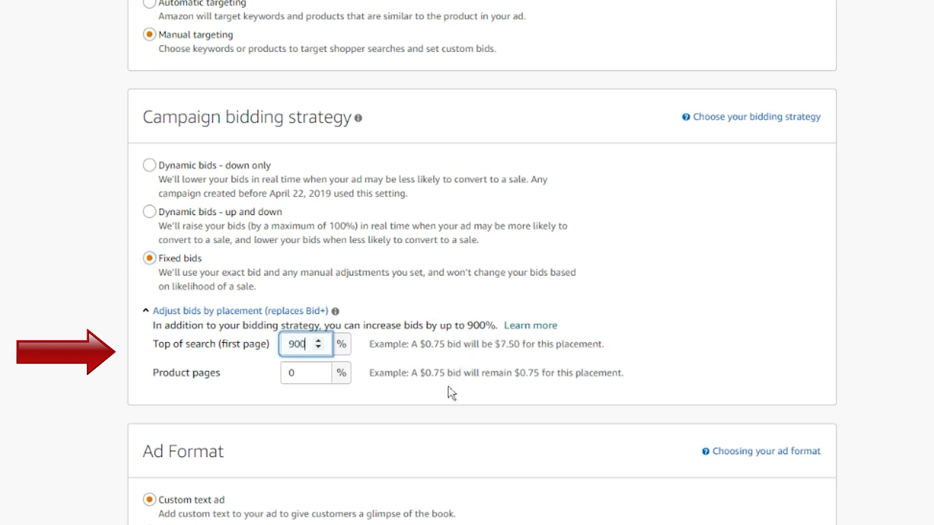
{"action": "left_click", "coordinate": [303, 375]}
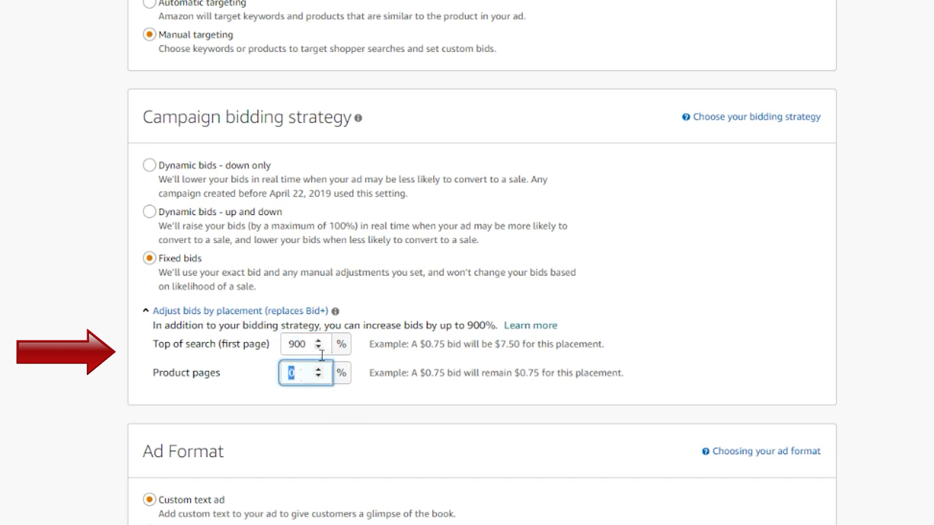
{"action": "key", "text": "BackSpace"}
{"action": "type", "text": "90"}
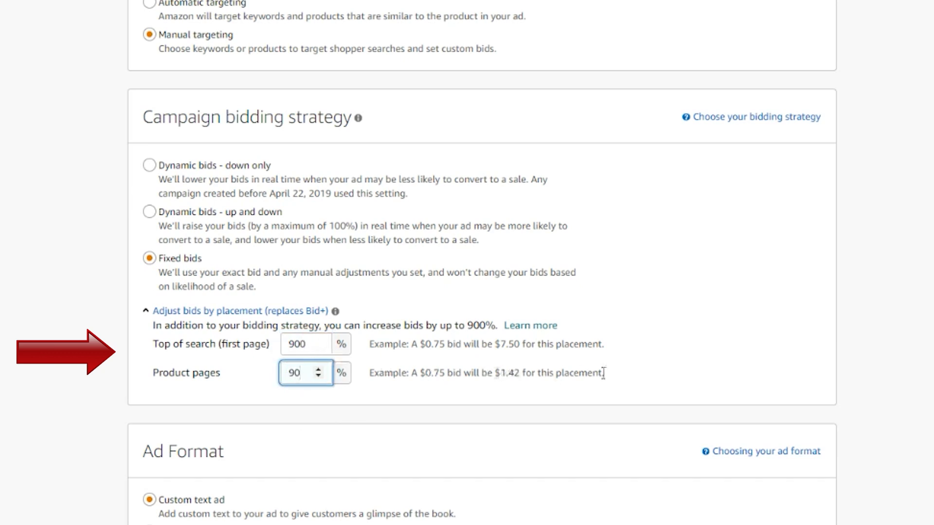
{"action": "type", "text": "0"}
{"action": "left_click", "coordinate": [737, 377]}
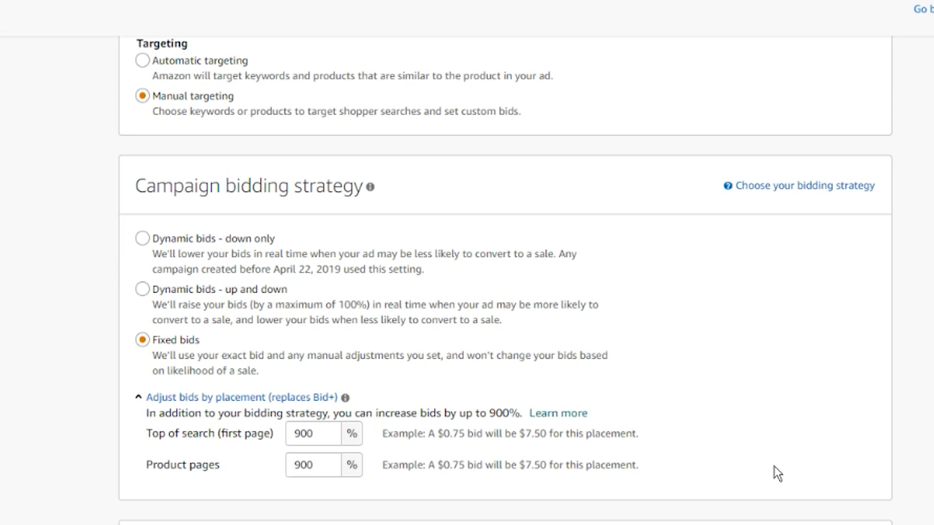
Select Standard ad as the ad format.
{"action": "scroll", "coordinate": [778, 473], "scroll_direction": "down", "scroll_amount": 5}
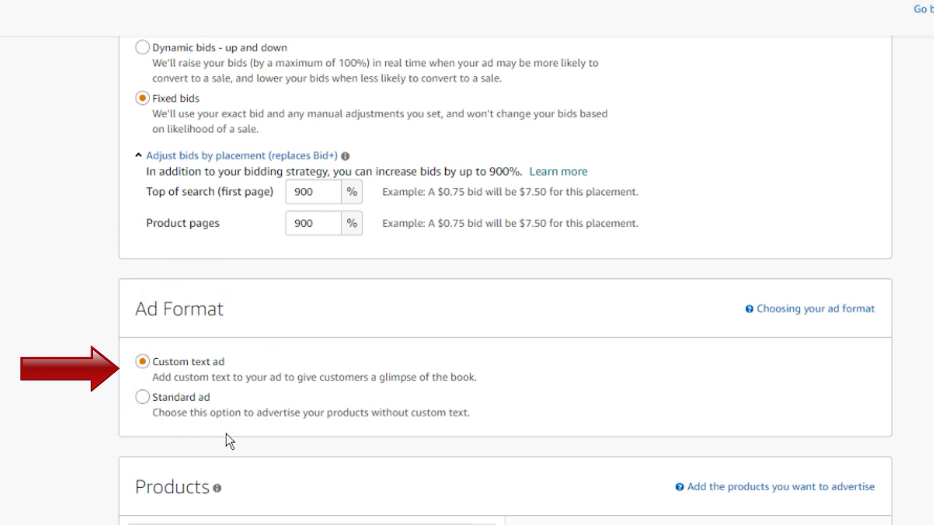
{"action": "left_click", "coordinate": [193, 404]}
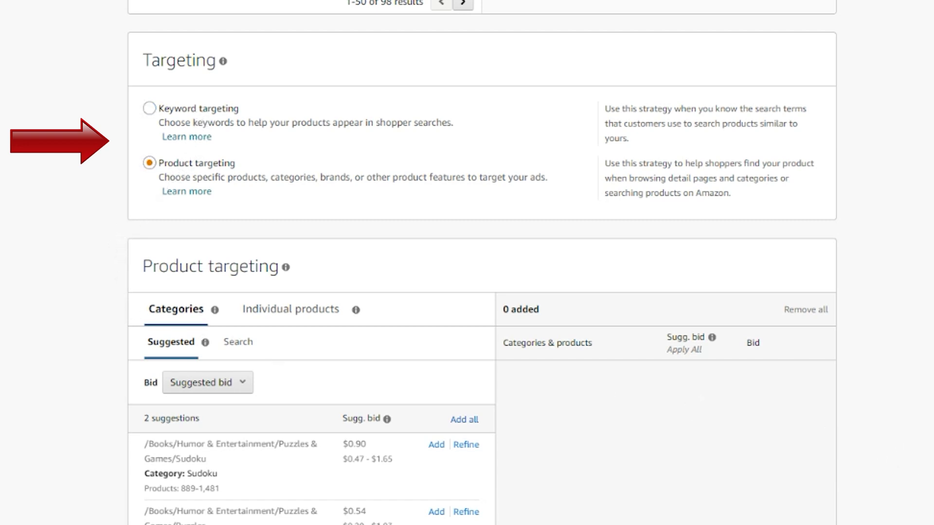
Select Keyword targeting and review its Enter list and Suggested keyword tabs.
{"action": "left_click", "coordinate": [224, 120]}
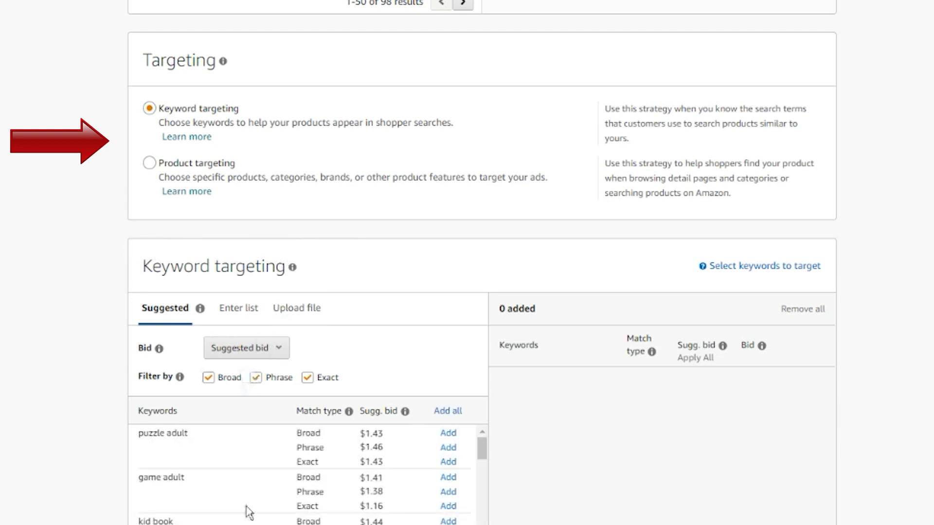
{"action": "left_click", "coordinate": [254, 315]}
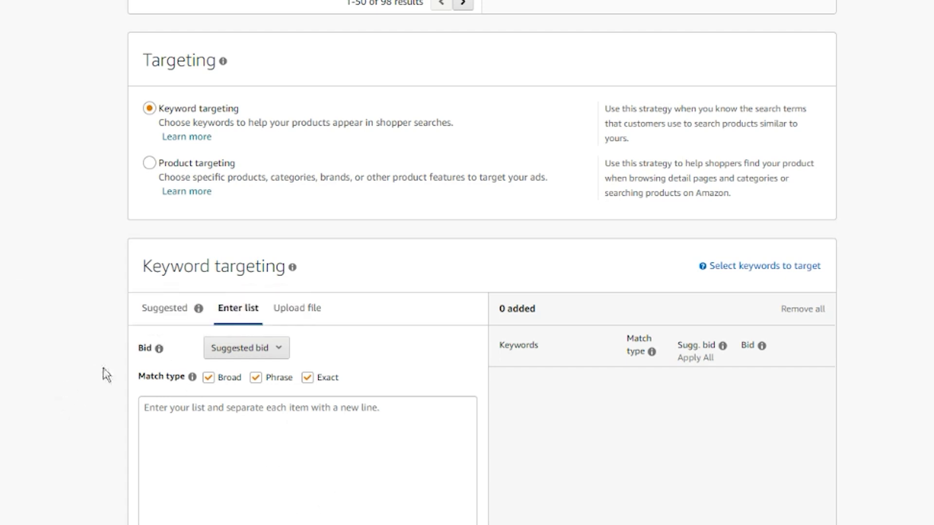
{"action": "left_click", "coordinate": [156, 307]}
{"action": "scroll", "coordinate": [260, 504], "scroll_direction": "down", "scroll_amount": 5}
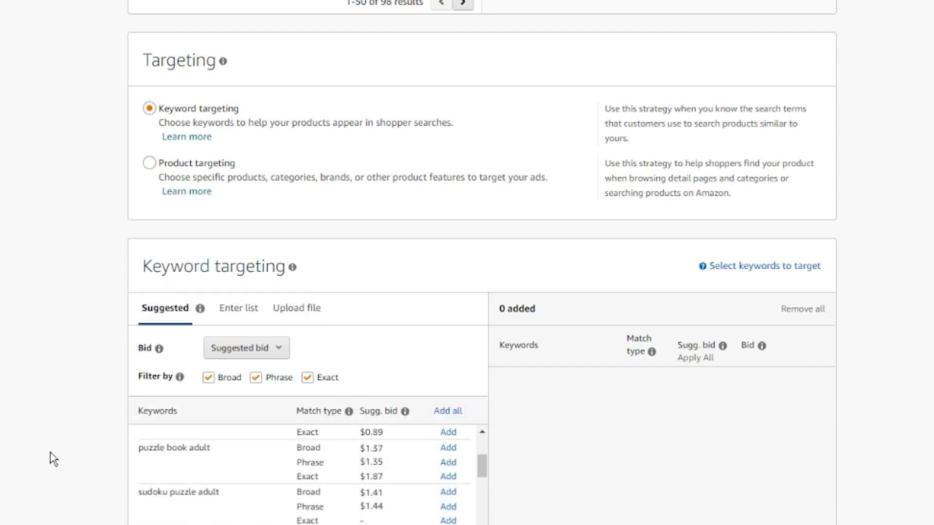
{"action": "scroll", "coordinate": [52, 460], "scroll_direction": "down", "scroll_amount": 8}
{"action": "scroll", "coordinate": [52, 460], "scroll_direction": "up", "scroll_amount": 6}
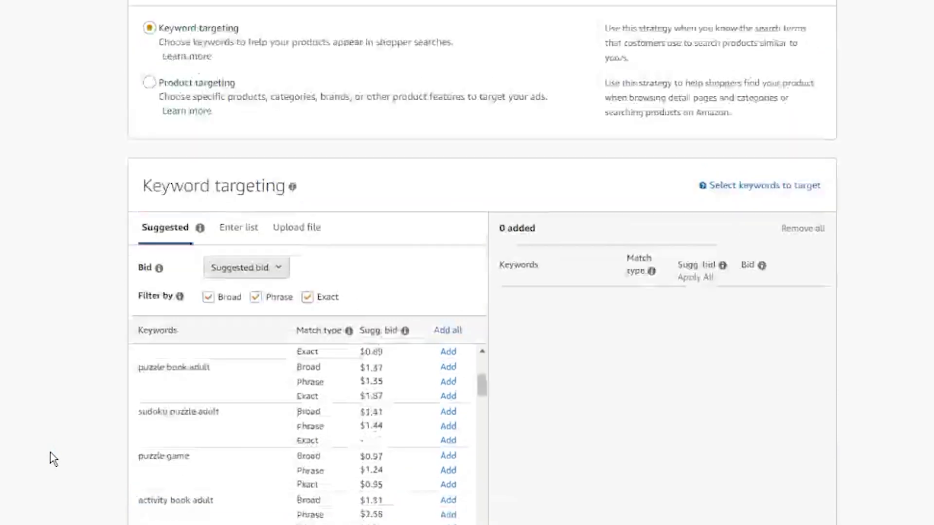
{"action": "scroll", "coordinate": [87, 421], "scroll_direction": "up", "scroll_amount": 2}
Switch back to Product targeting and open the Individual products Search subtab.
{"action": "left_click", "coordinate": [198, 178]}
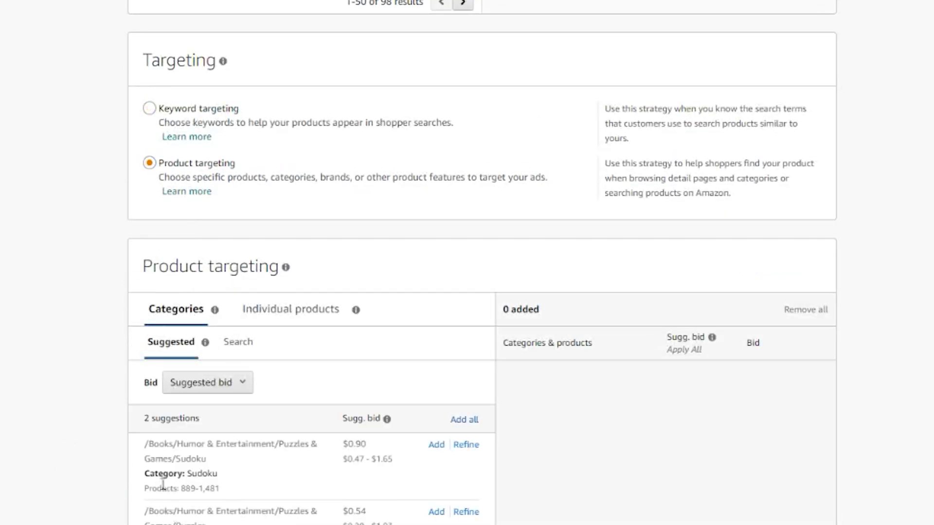
{"action": "left_click", "coordinate": [316, 321]}
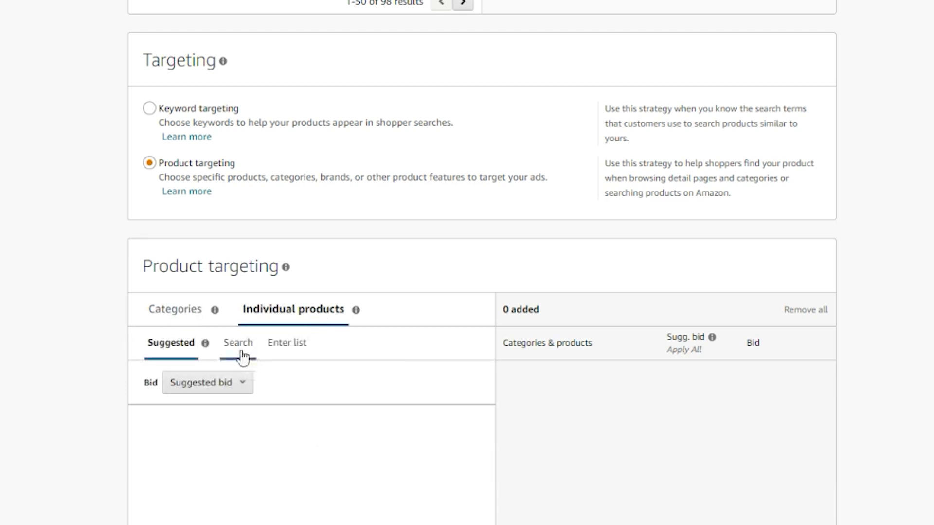
{"action": "left_click", "coordinate": [243, 355]}
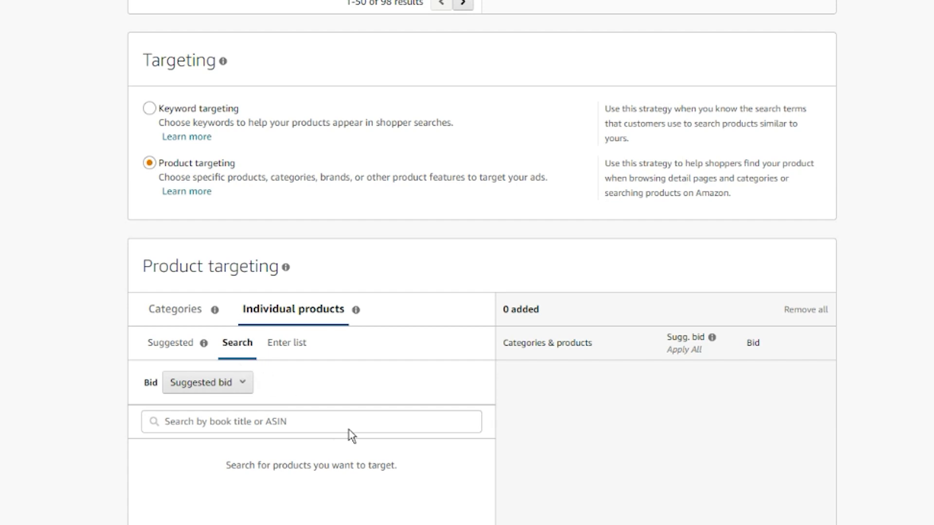
{"action": "scroll", "coordinate": [83, 471], "scroll_direction": "down", "scroll_amount": 15}
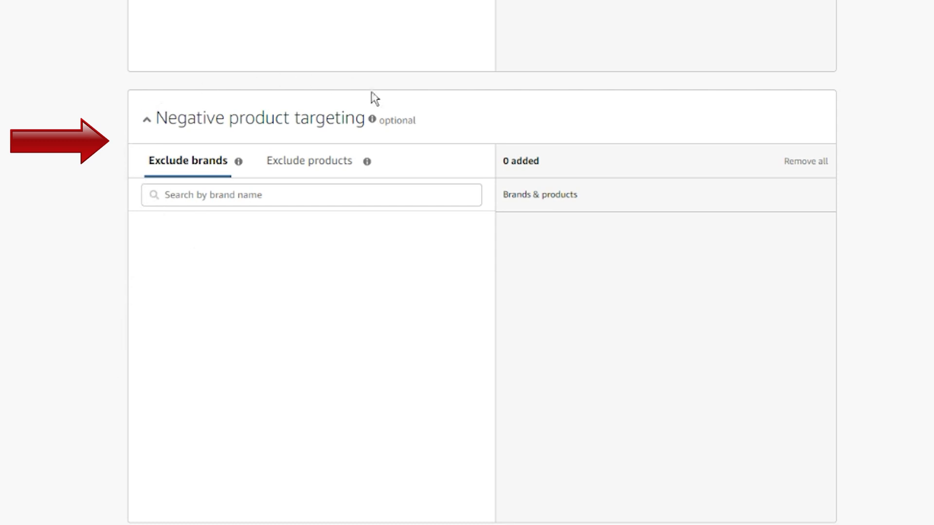
Open the Exclude products tab under Negative product targeting.
{"action": "left_click", "coordinate": [318, 169]}
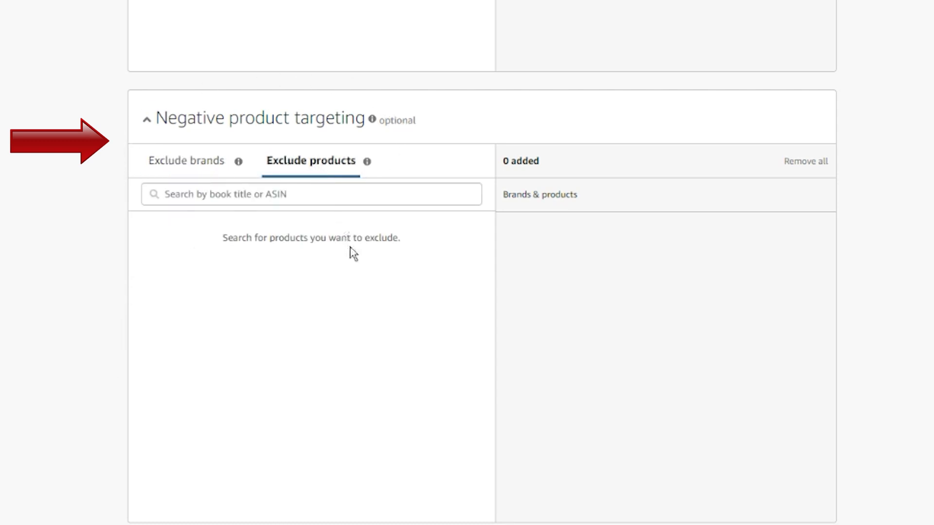